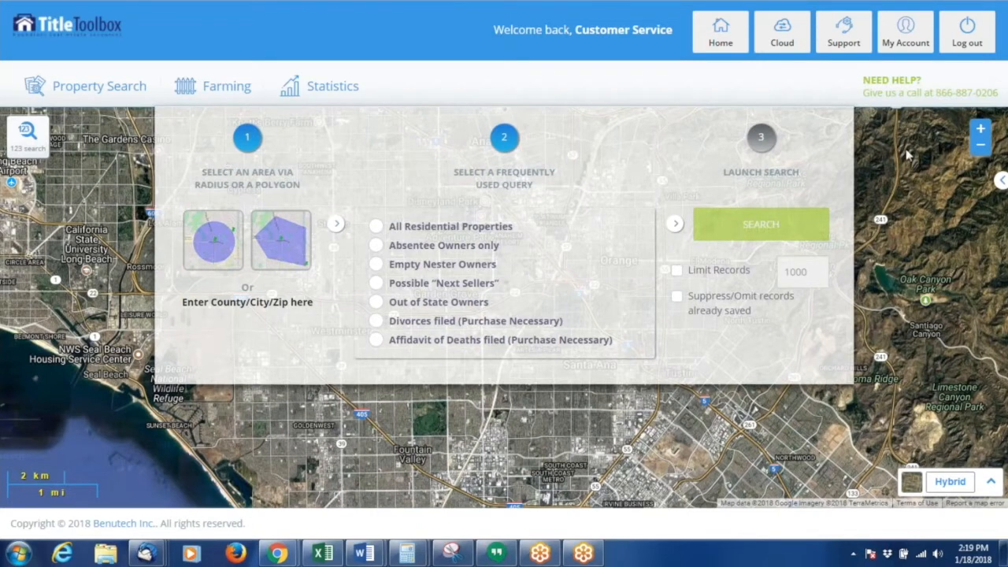
# - Open the 123 Search panel for a farming search
pyautogui.click(229, 88)
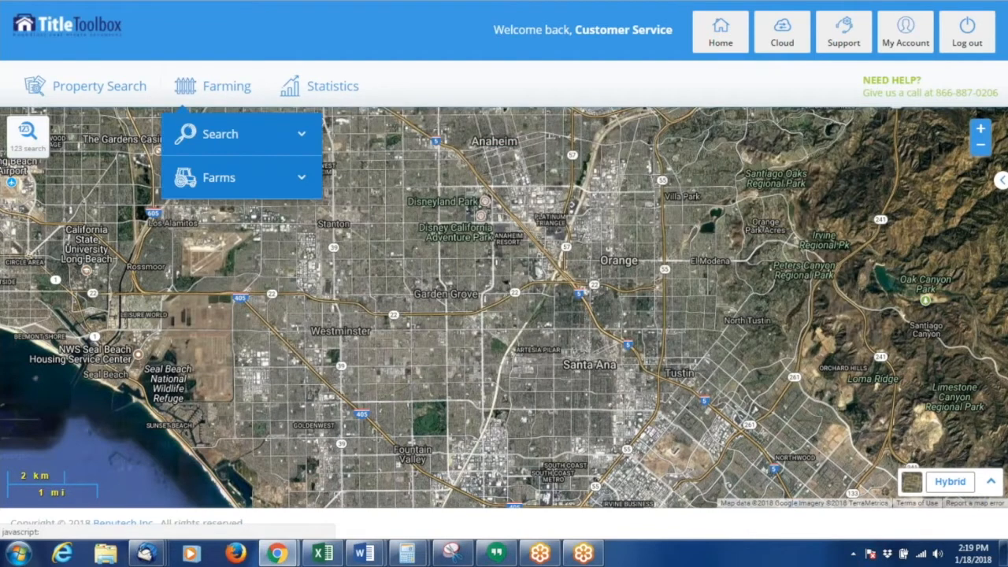
pyautogui.click(245, 151)
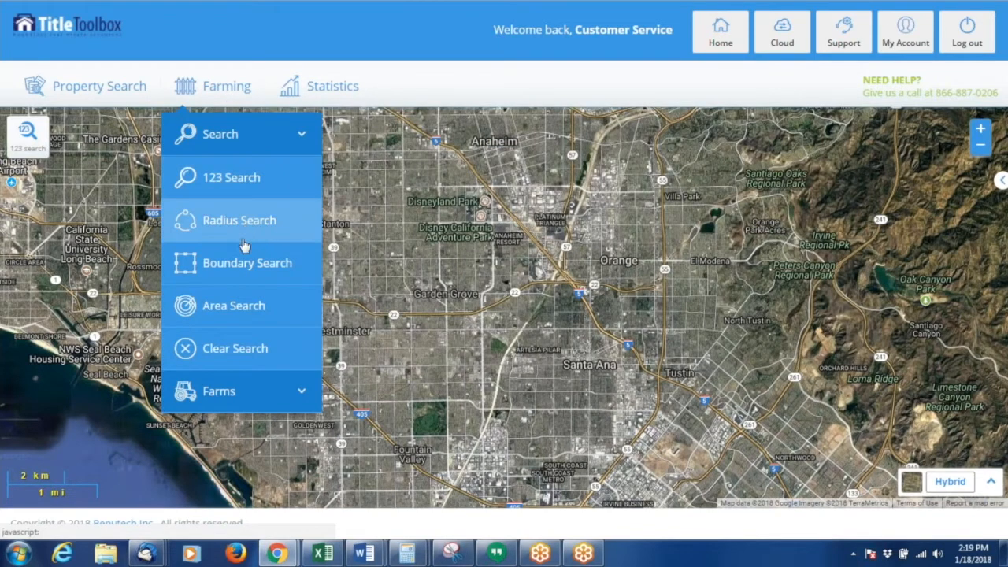
pyautogui.click(238, 313)
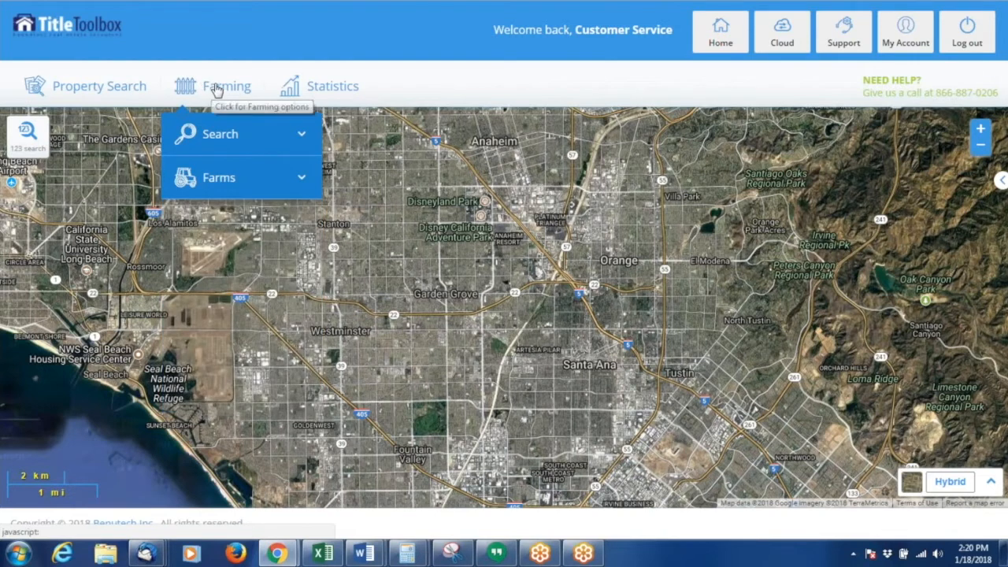
pyautogui.click(32, 146)
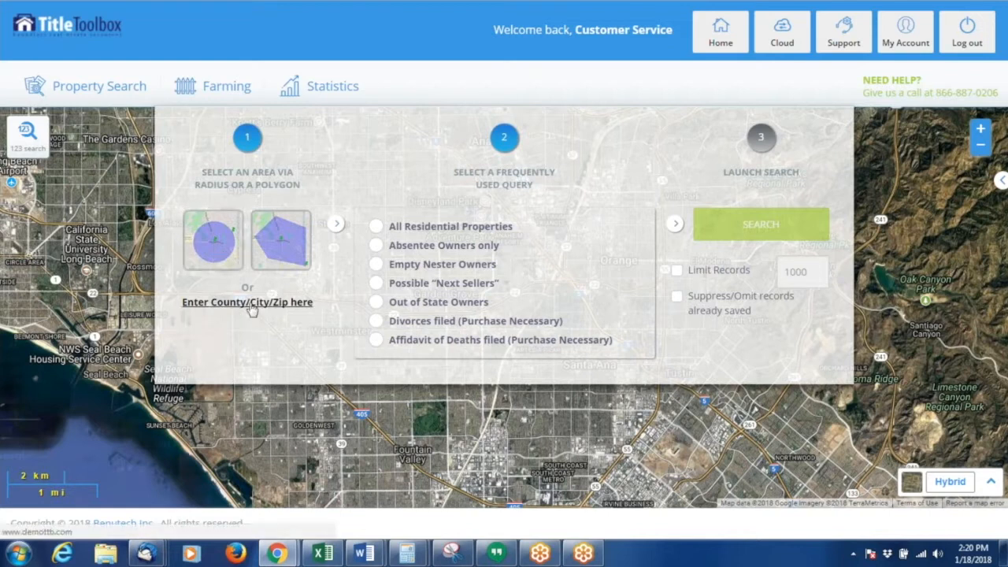
# - Set the area search's site city to Garden Grove in Orange County, CA, and continue
pyautogui.click(253, 309)
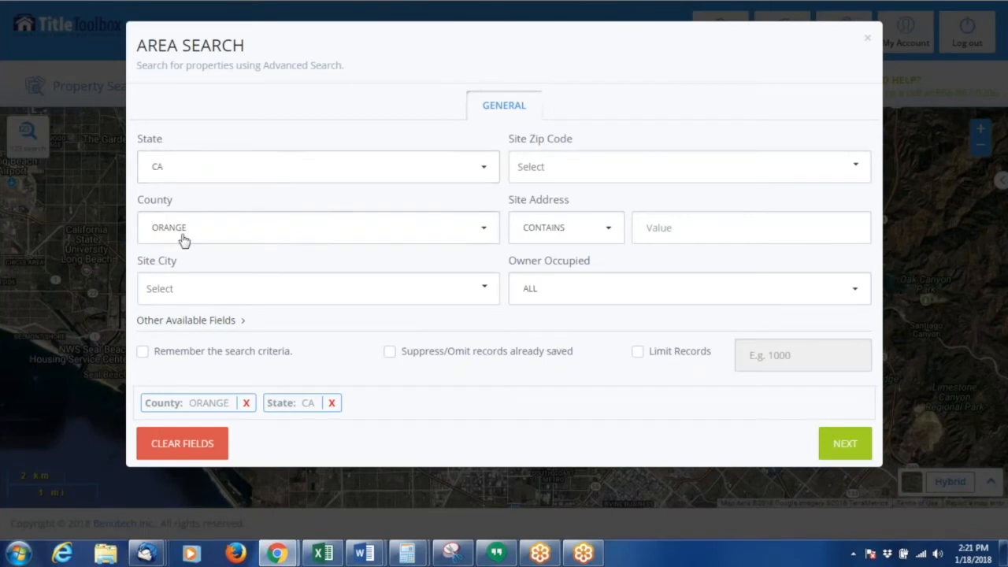
pyautogui.click(483, 290)
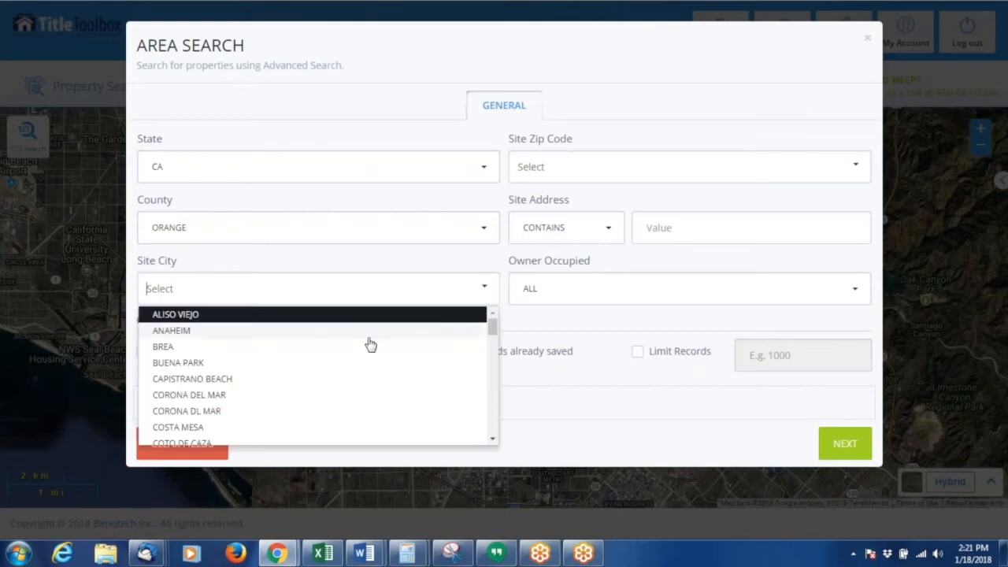
pyautogui.scroll(-3, 254, 389)
pyautogui.scroll(-2, 209, 394)
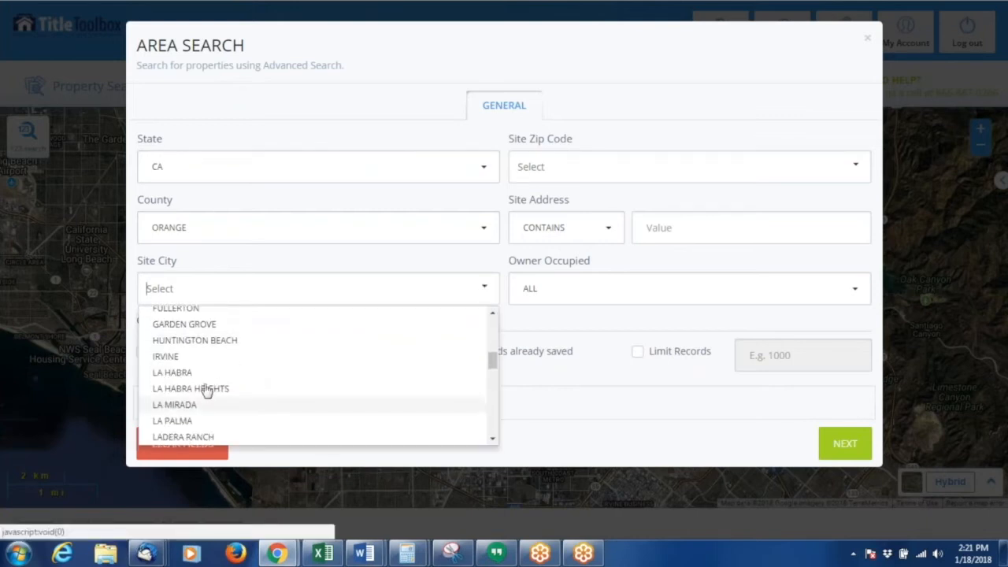
pyautogui.scroll(1, 195, 359)
pyautogui.click(203, 395)
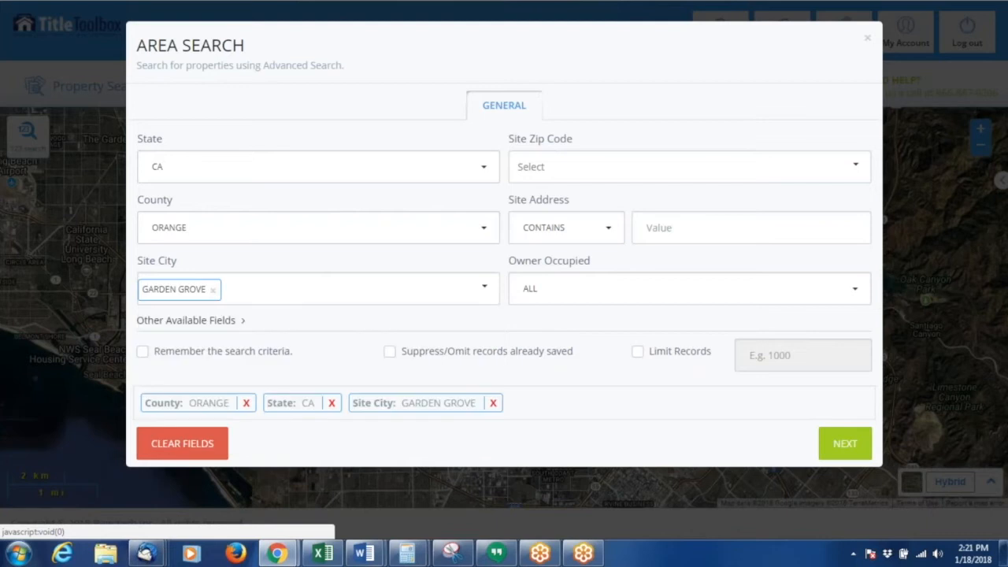
pyautogui.click(849, 457)
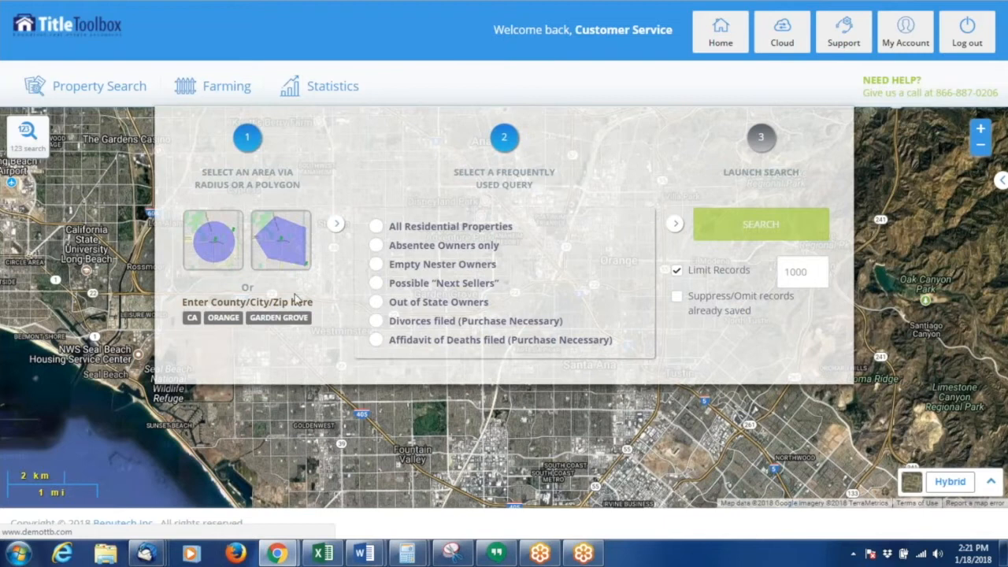
pyautogui.click(213, 238)
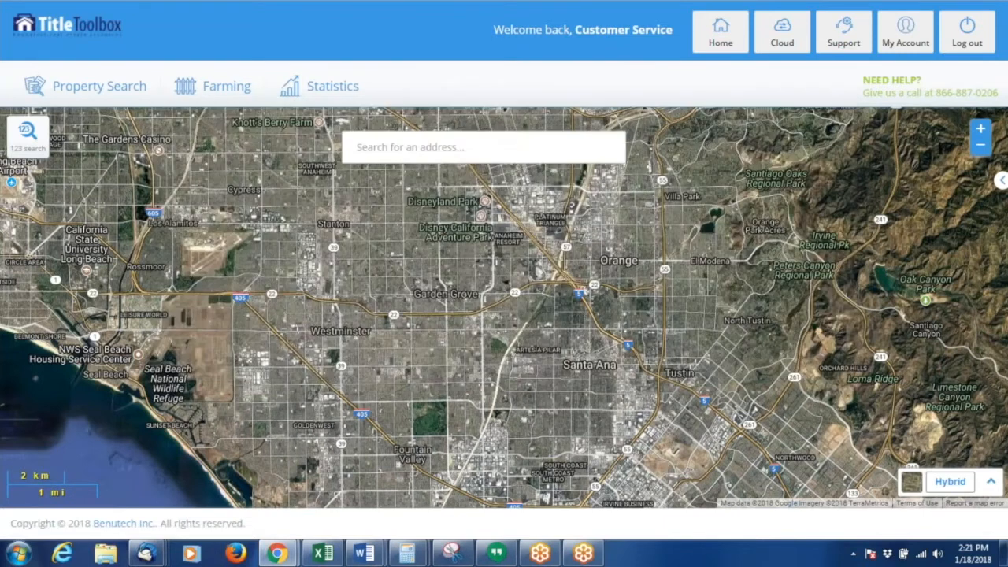
pyautogui.click(376, 145)
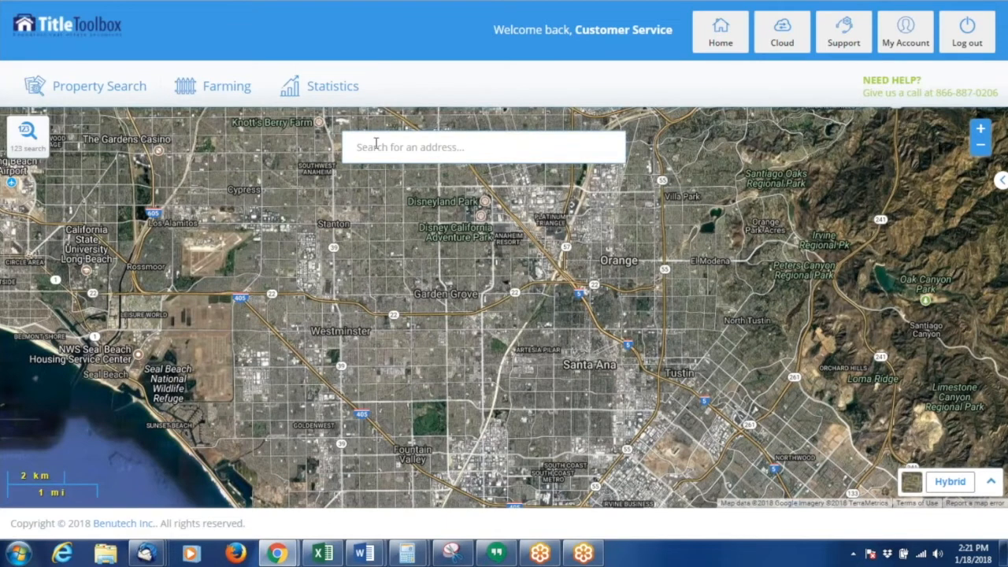
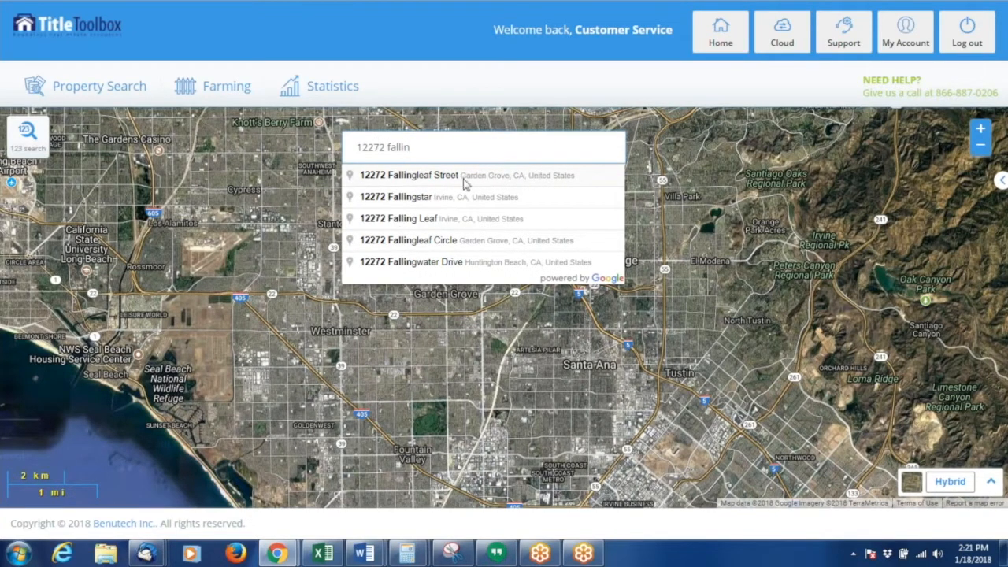
pyautogui.click(494, 180)
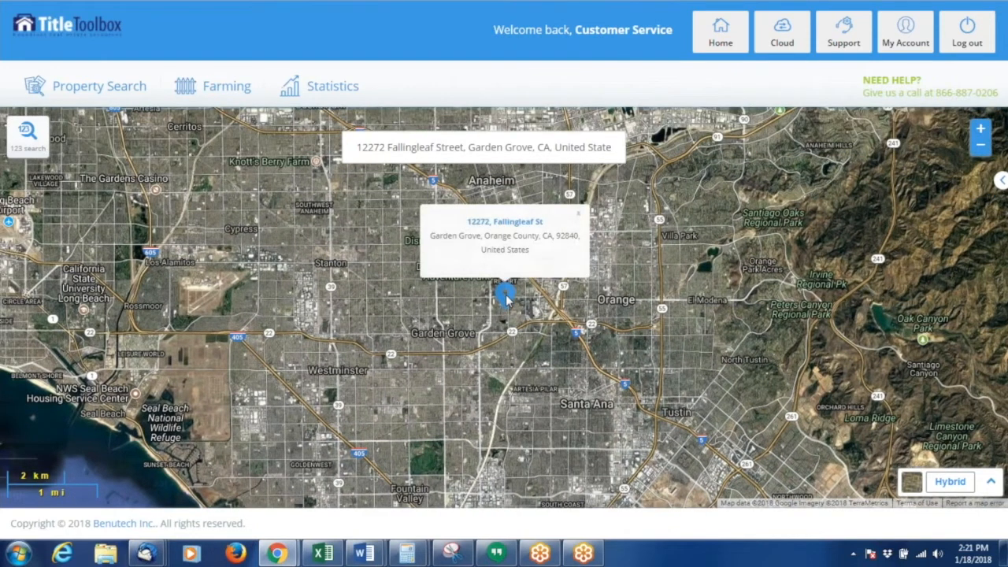
# - Draw a radius around the address, enlarge it, and proceed to the query step
pyautogui.click(506, 297)
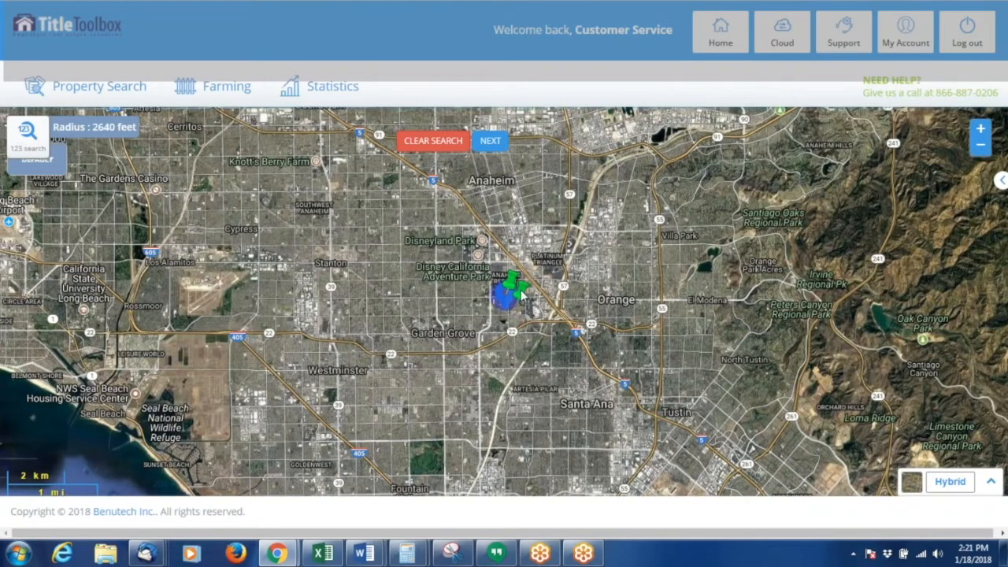
pyautogui.moveTo(520, 289); pyautogui.dragTo(595, 327)
pyautogui.click(489, 141)
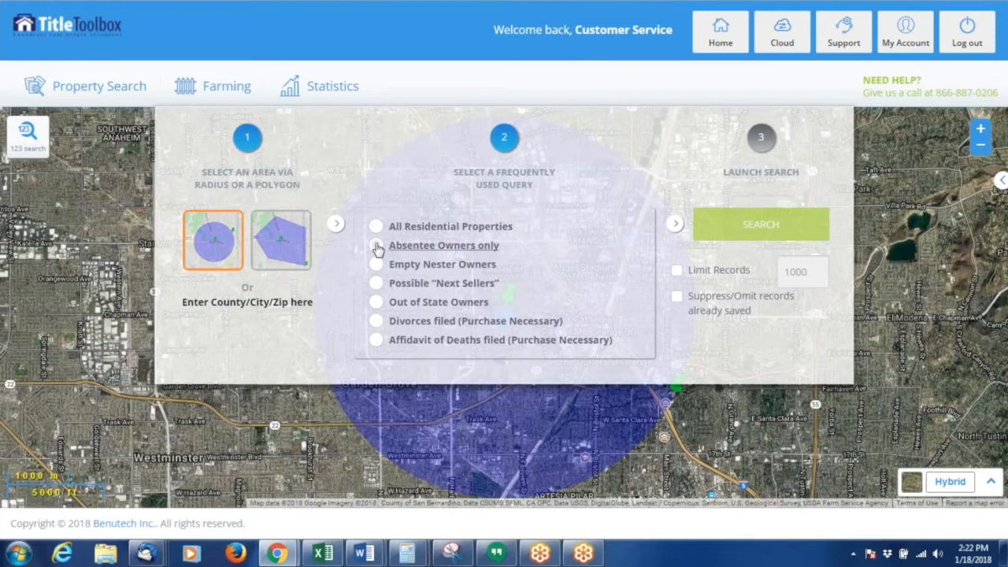
# - Choose Out of State Owners, limit records to 1000, and launch the search
pyautogui.click(377, 304)
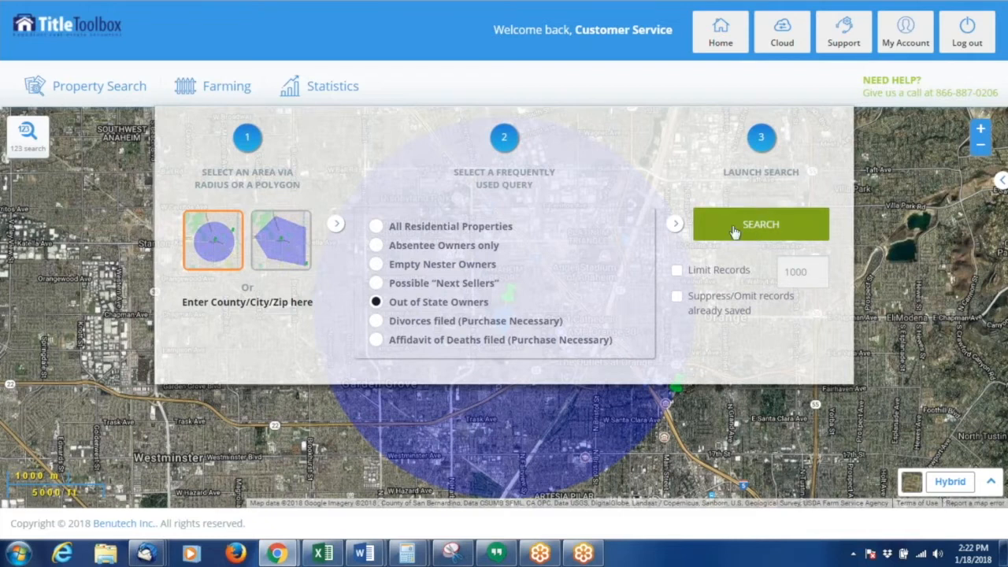
pyautogui.click(677, 272)
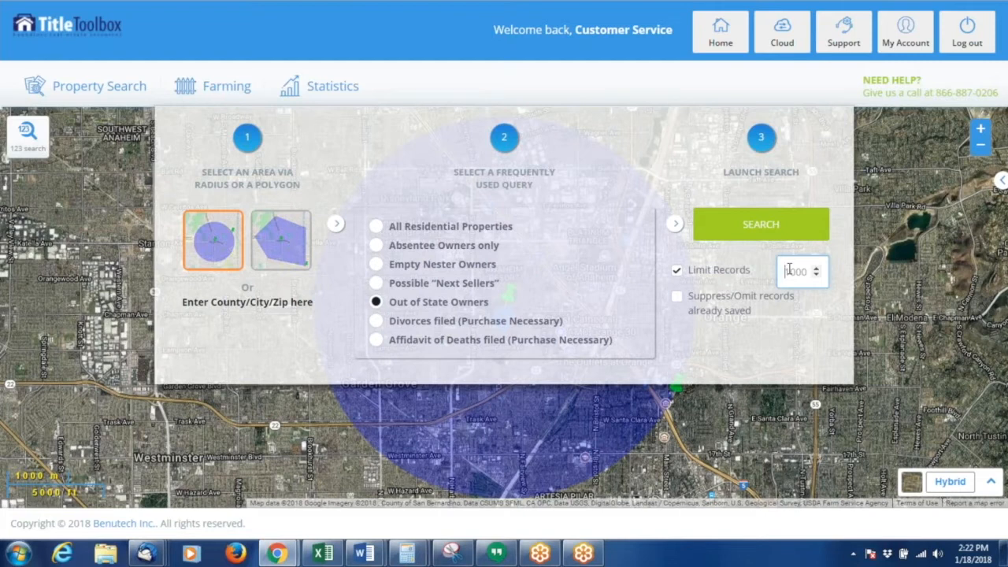
pyautogui.write('1000')
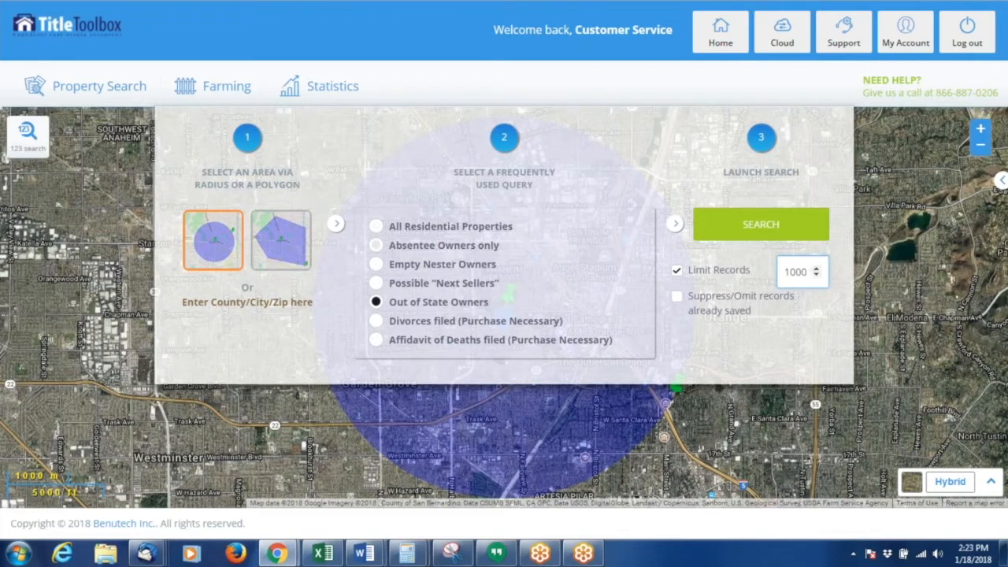
pyautogui.click(751, 230)
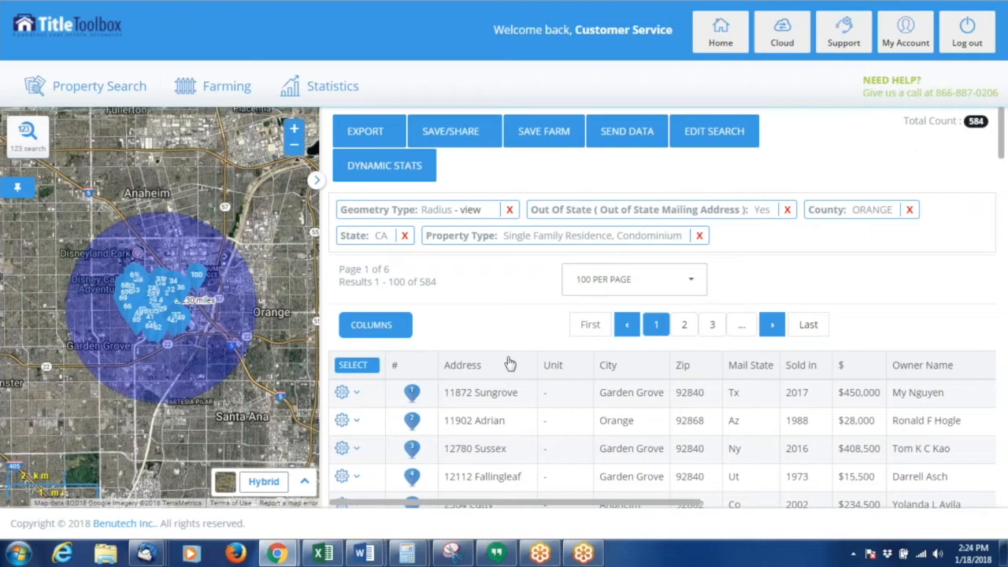
pyautogui.scroll(-1, 889, 288)
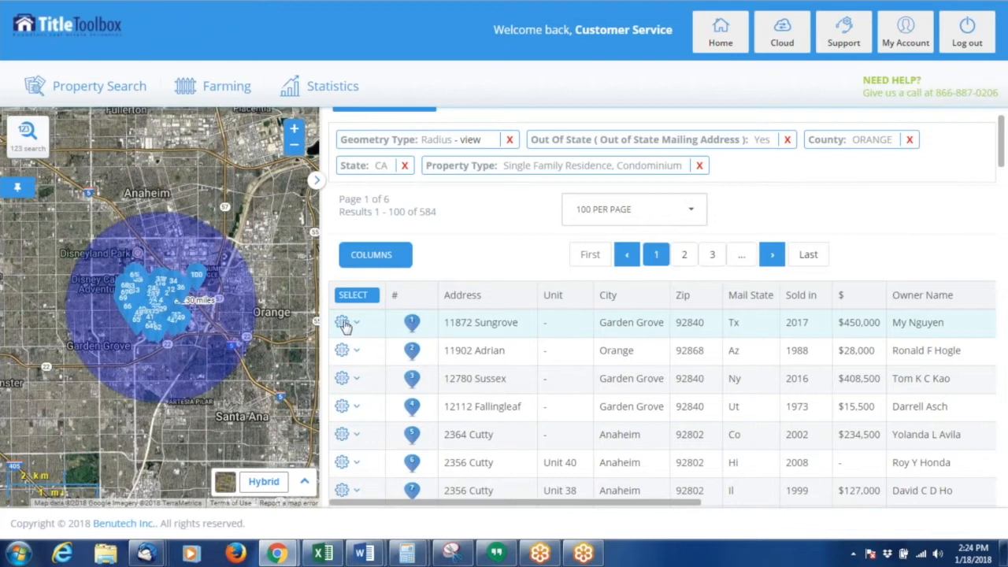
pyautogui.scroll(1, 367, 328)
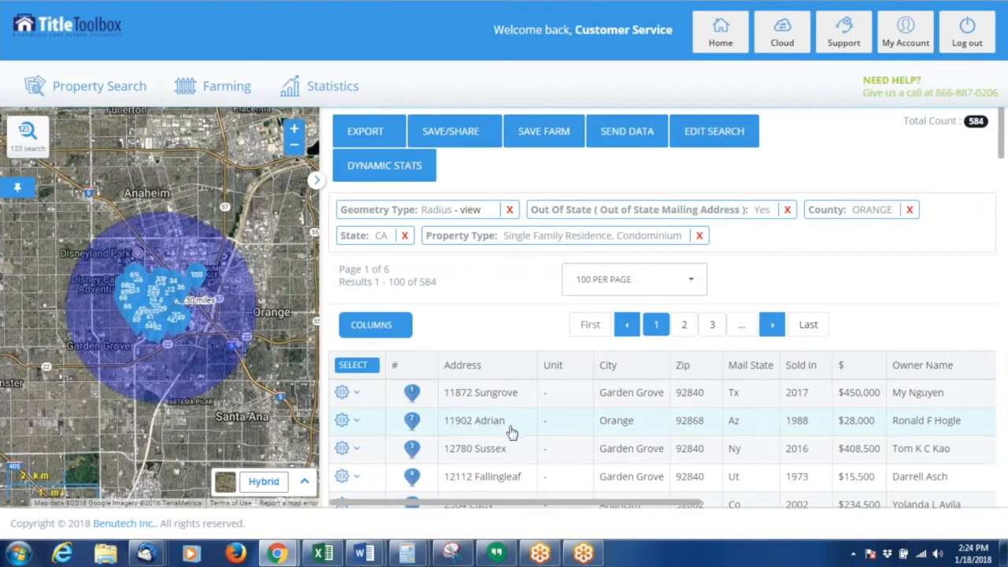
pyautogui.click(352, 423)
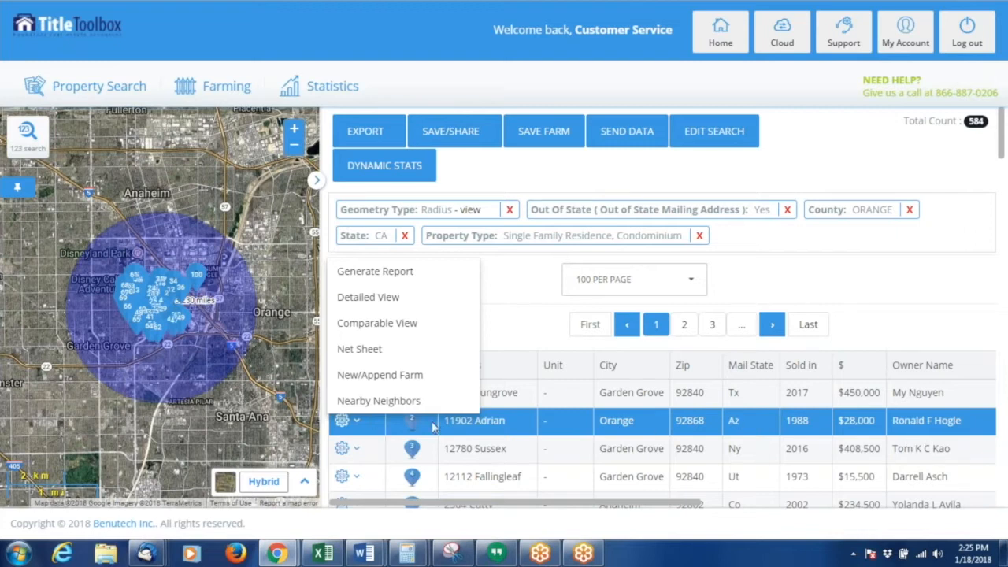
pyautogui.click(409, 302)
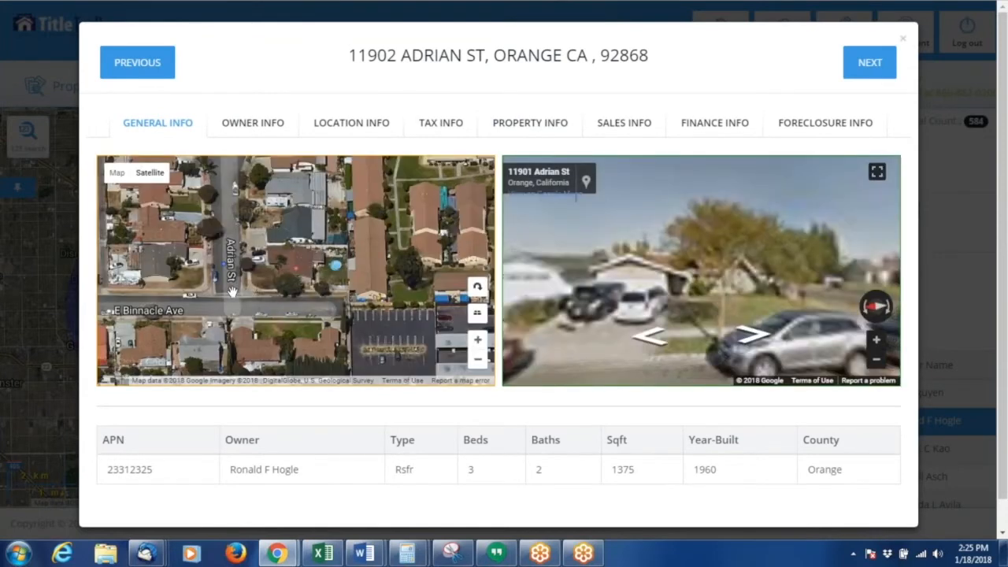
# - Explore the property's street view imagery, then close the detailed view
pyautogui.moveTo(710, 276); pyautogui.dragTo(761, 236)
pyautogui.moveTo(619, 261); pyautogui.dragTo(803, 228)
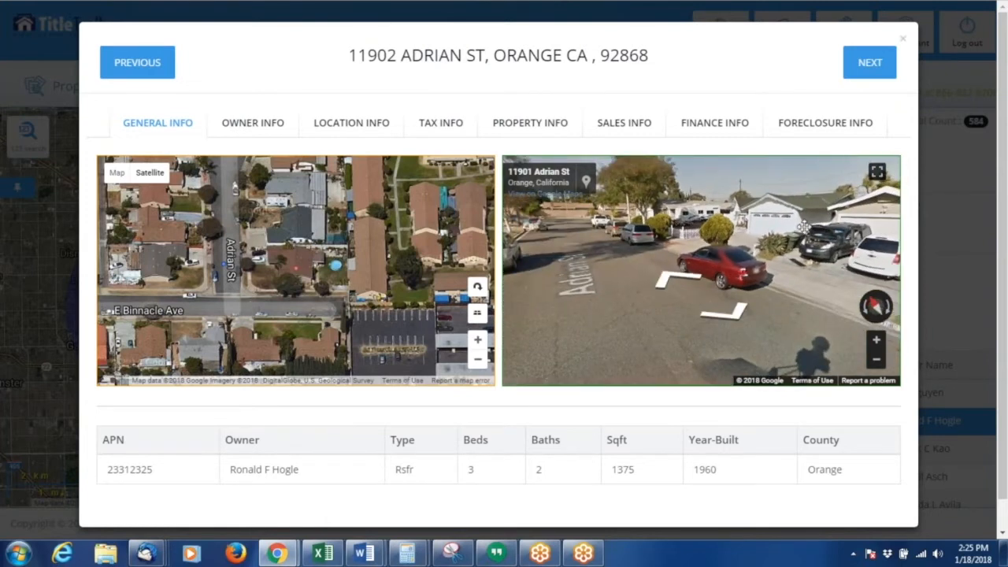
pyautogui.click(671, 282)
pyautogui.moveTo(740, 256); pyautogui.dragTo(217, 329)
pyautogui.click(684, 307)
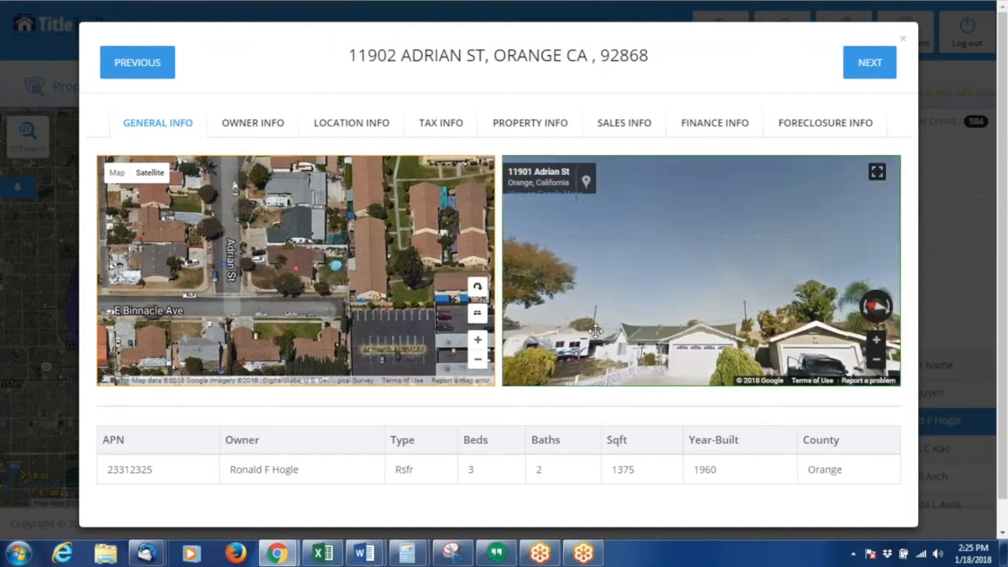
pyautogui.click(750, 347)
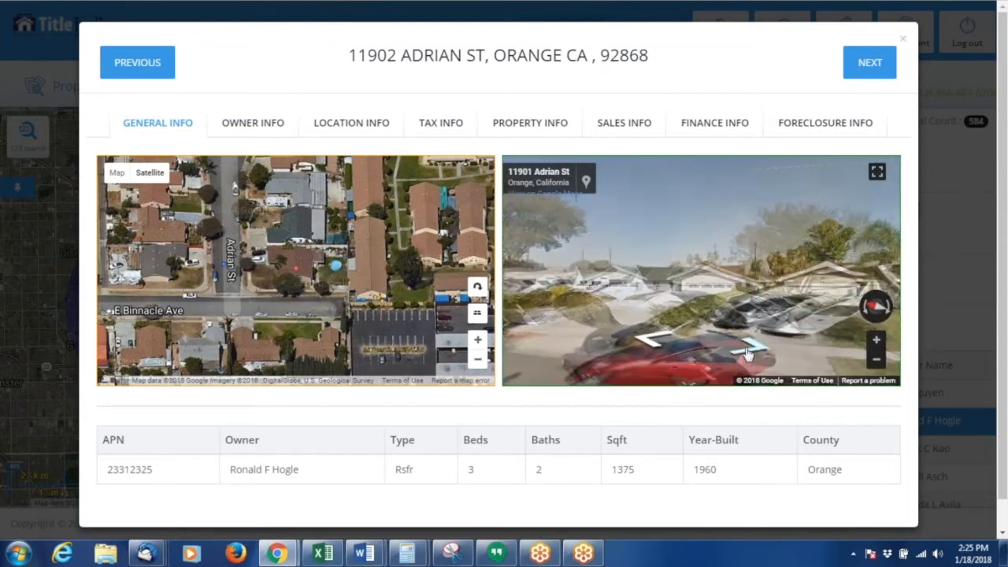
pyautogui.moveTo(647, 307)
pyautogui.mouseDown()
pyautogui.moveTo(626, 313)
pyautogui.moveTo(639, 294)
pyautogui.mouseUp()
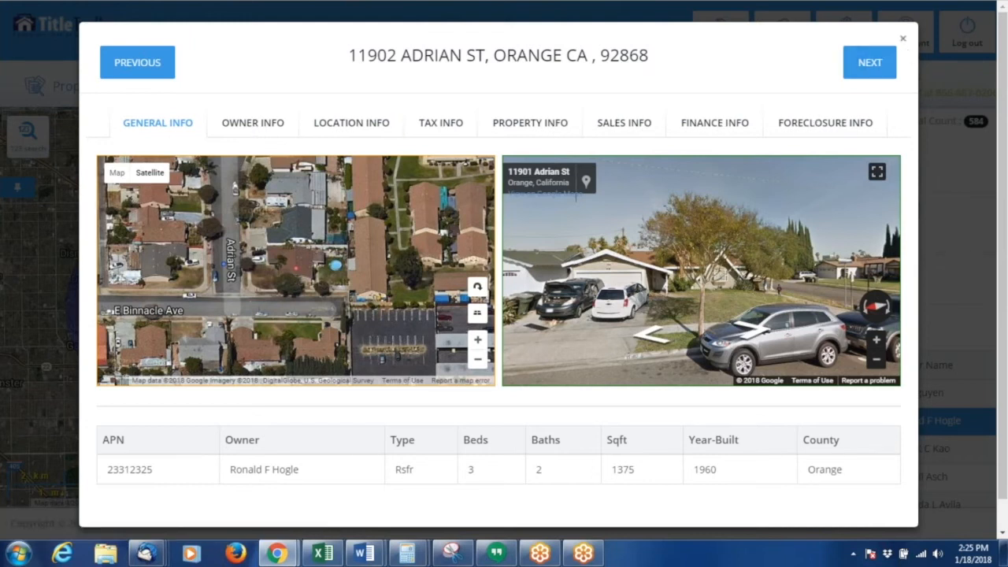
pyautogui.click(903, 39)
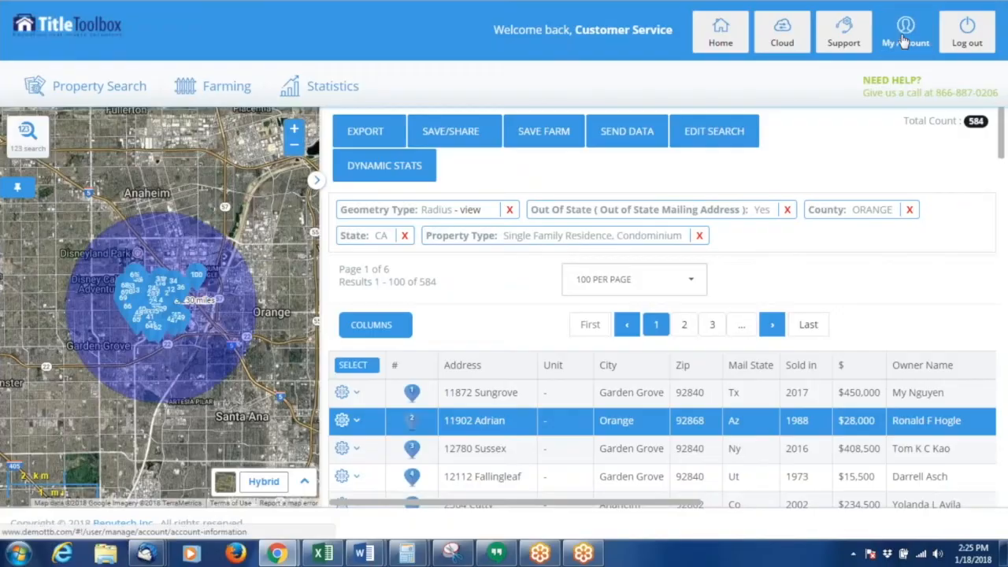
pyautogui.click(356, 419)
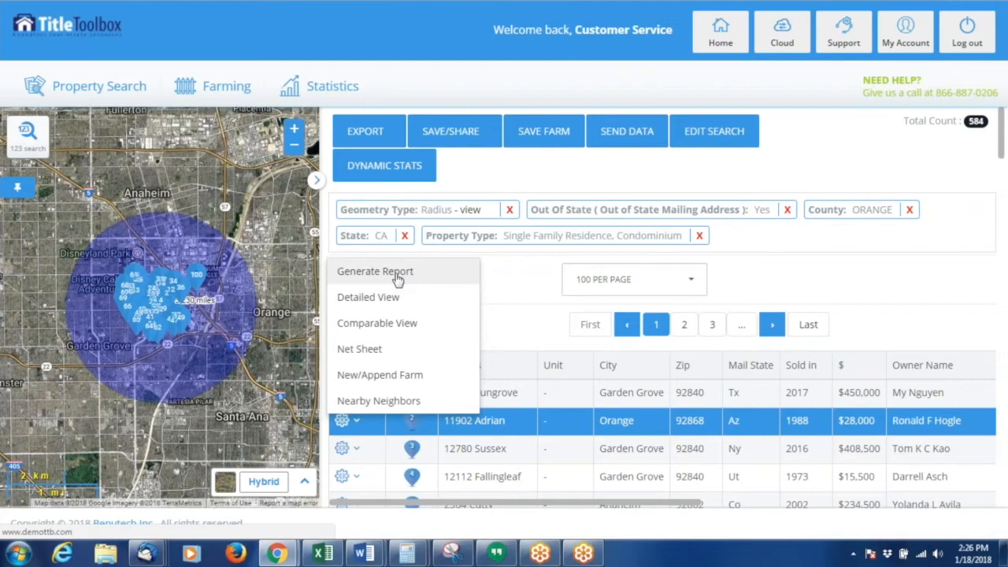
pyautogui.click(395, 272)
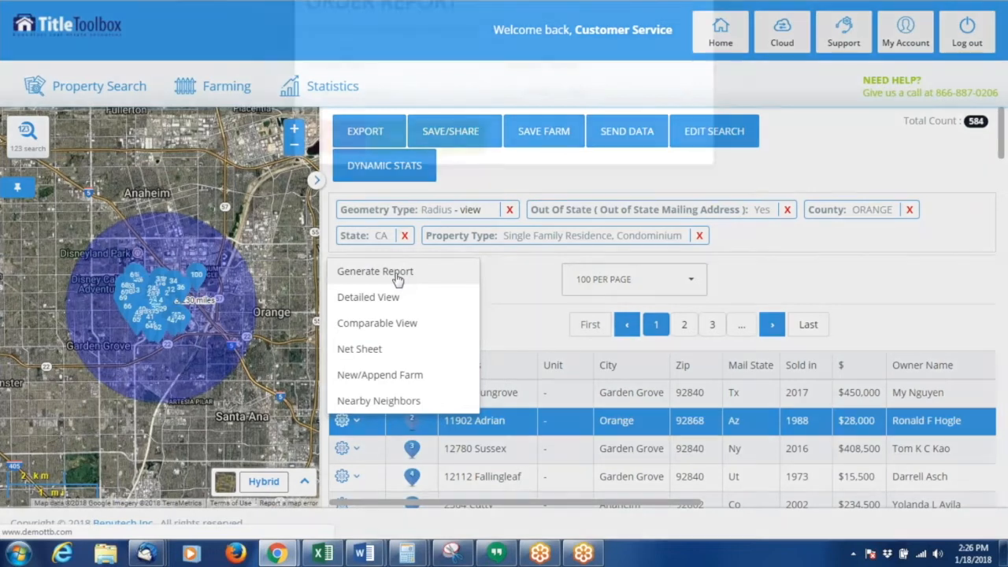
pyautogui.click(487, 145)
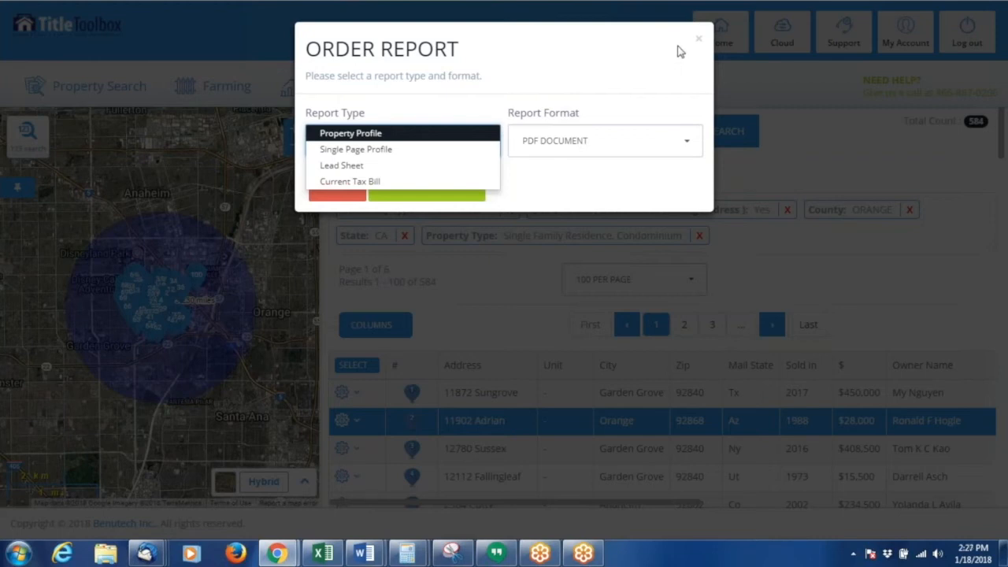
pyautogui.click(699, 43)
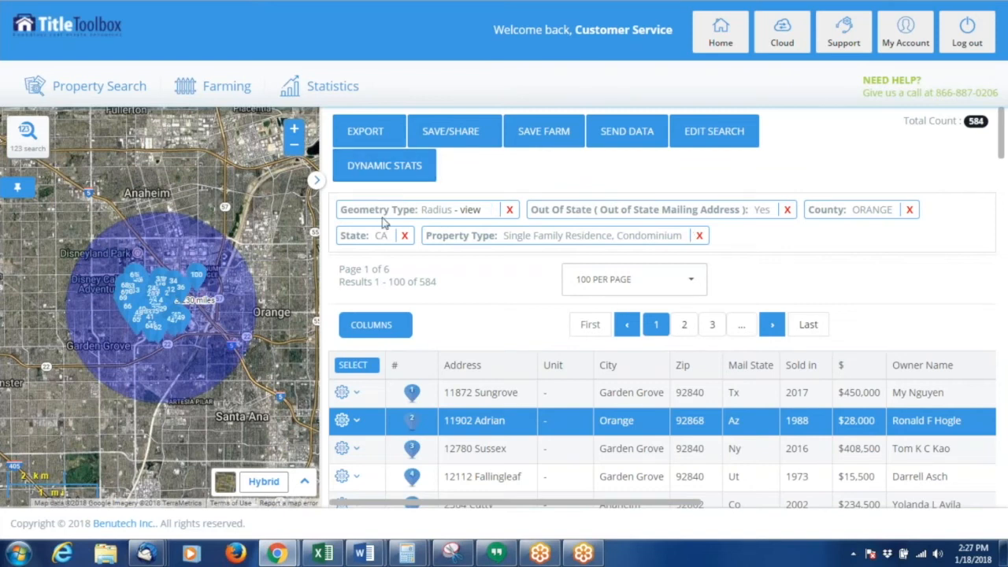
# - Clear the current farming search and its results, confirming the loss of search criteria
pyautogui.click(319, 182)
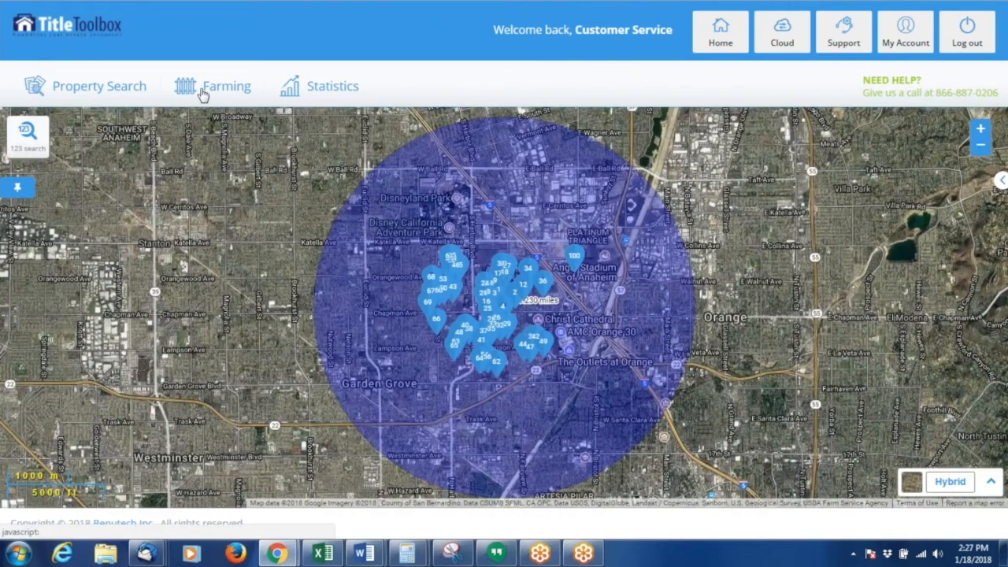
pyautogui.click(202, 90)
pyautogui.click(212, 137)
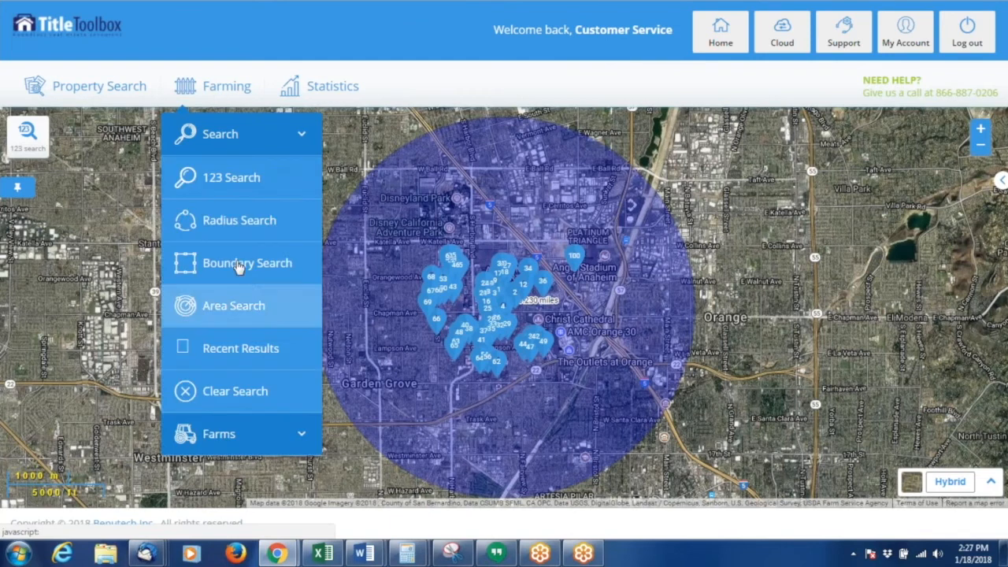
pyautogui.click(229, 433)
pyautogui.click(225, 136)
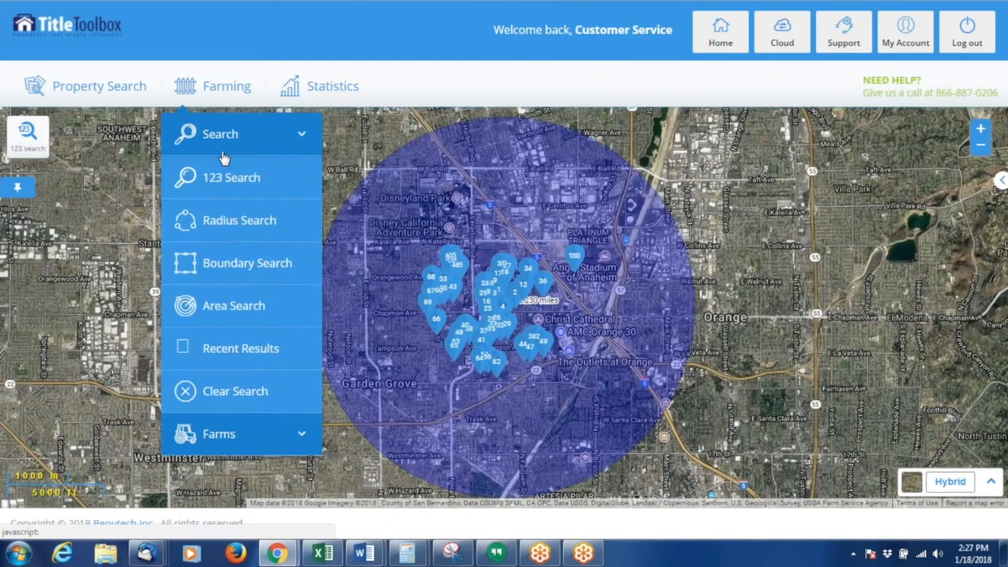
pyautogui.click(244, 390)
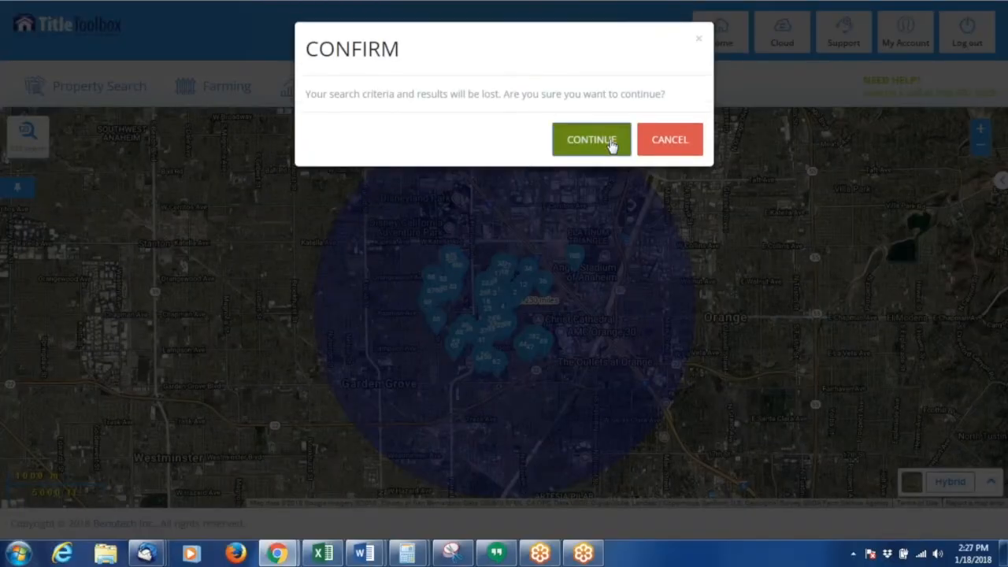
pyautogui.click(611, 143)
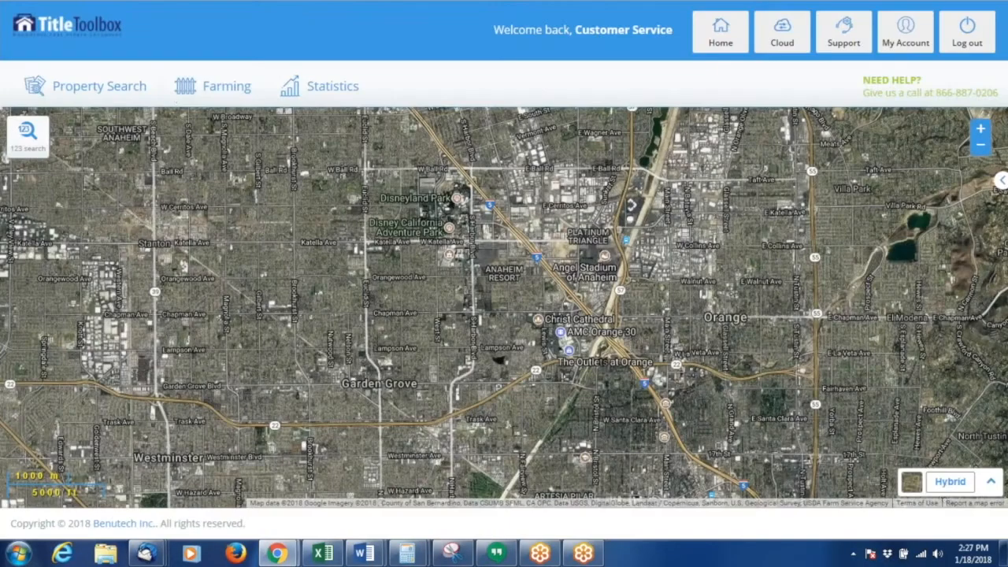
# - Start an Area Search limited to the site city GARDEN GROVE with owner occupied set to No
pyautogui.click(215, 92)
pyautogui.click(219, 135)
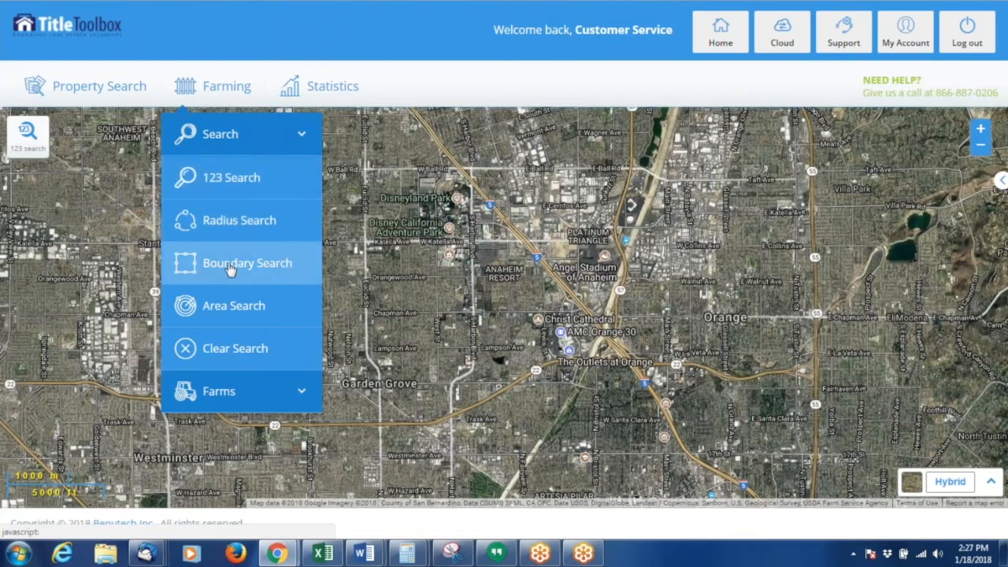
pyautogui.click(256, 309)
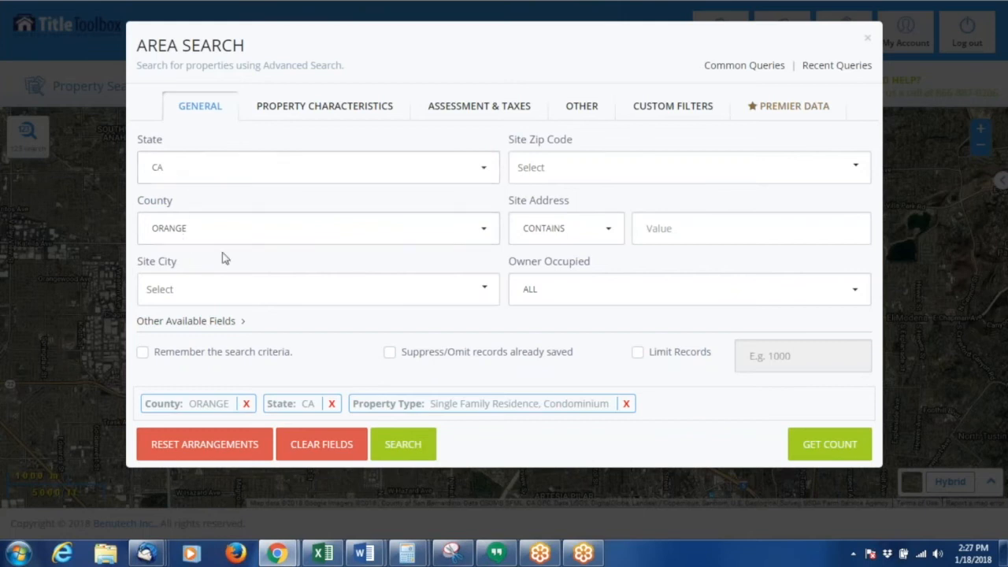
pyautogui.click(210, 293)
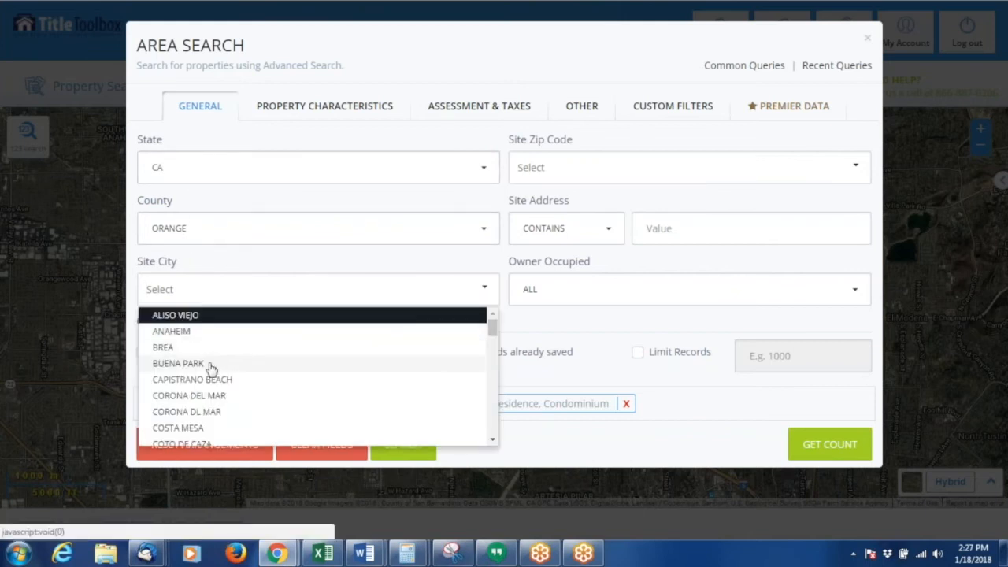
pyautogui.scroll(-1, 211, 379)
pyautogui.scroll(-3, 211, 390)
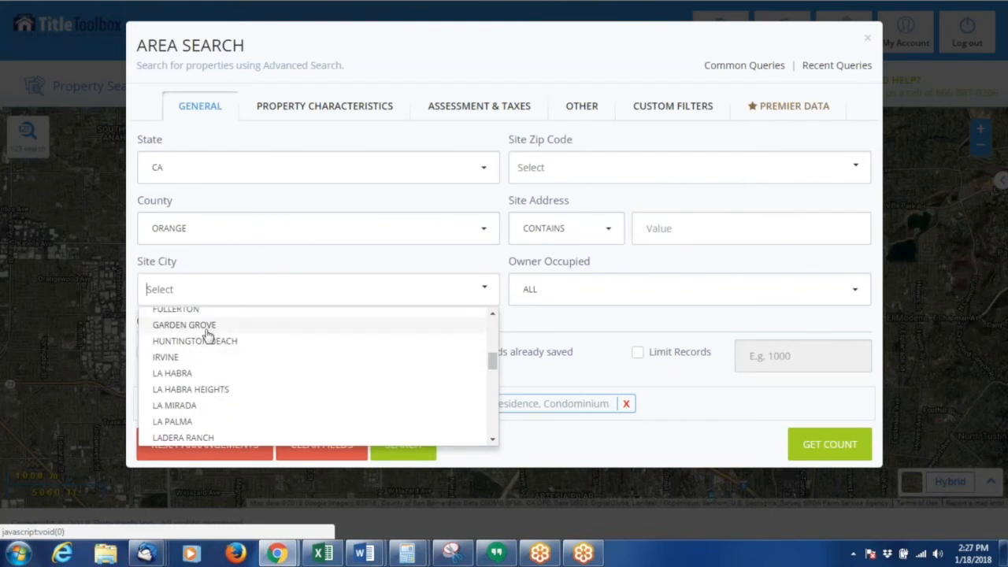
pyautogui.click(206, 329)
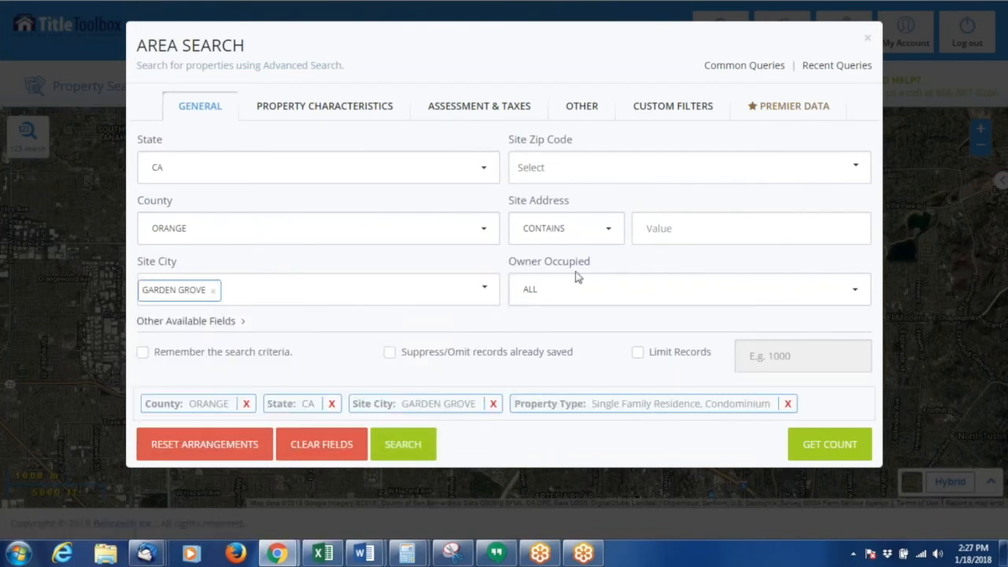
pyautogui.click(536, 291)
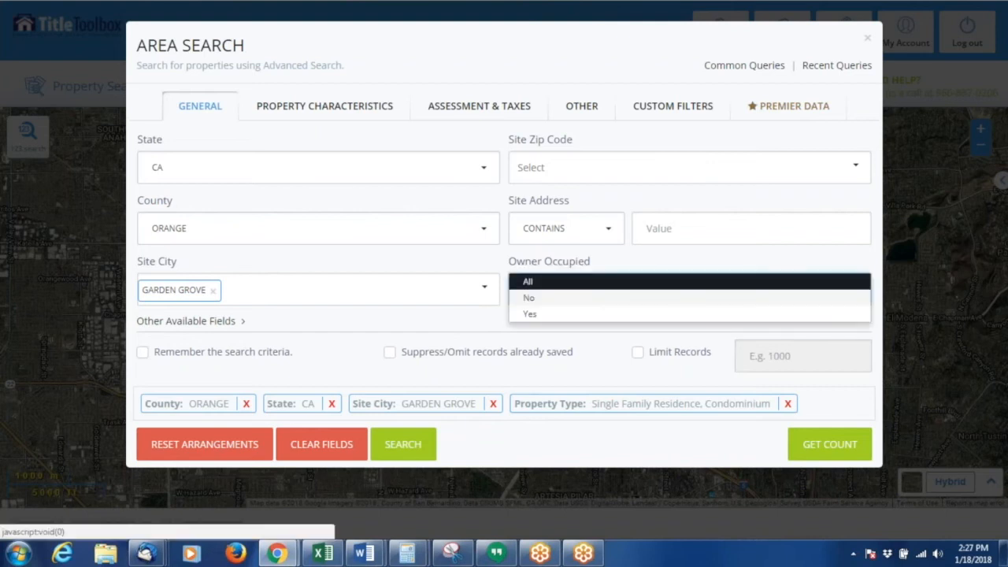
pyautogui.click(533, 298)
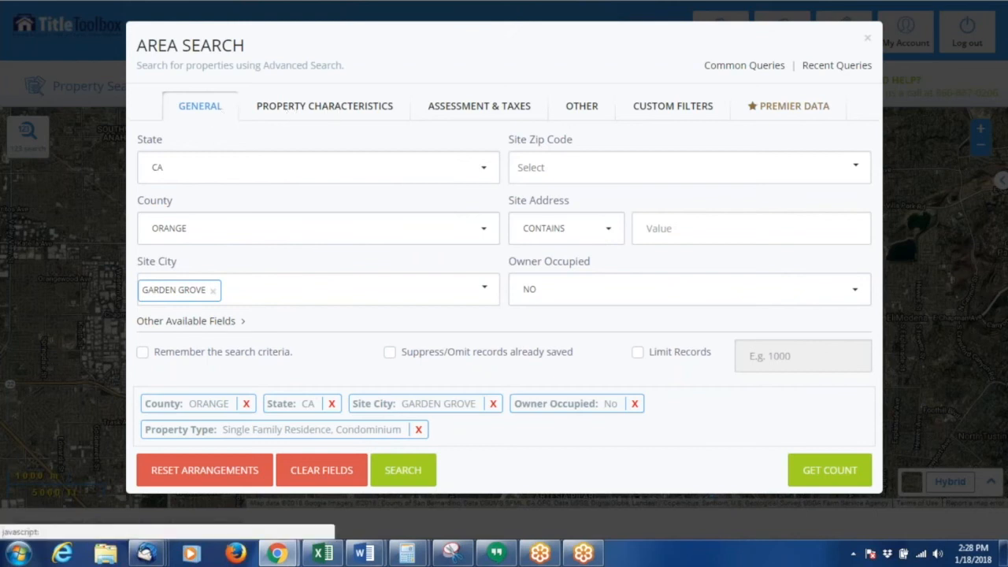
# - Set the bedrooms criterion to between 2 and 4 in the property characteristics
pyautogui.click(324, 106)
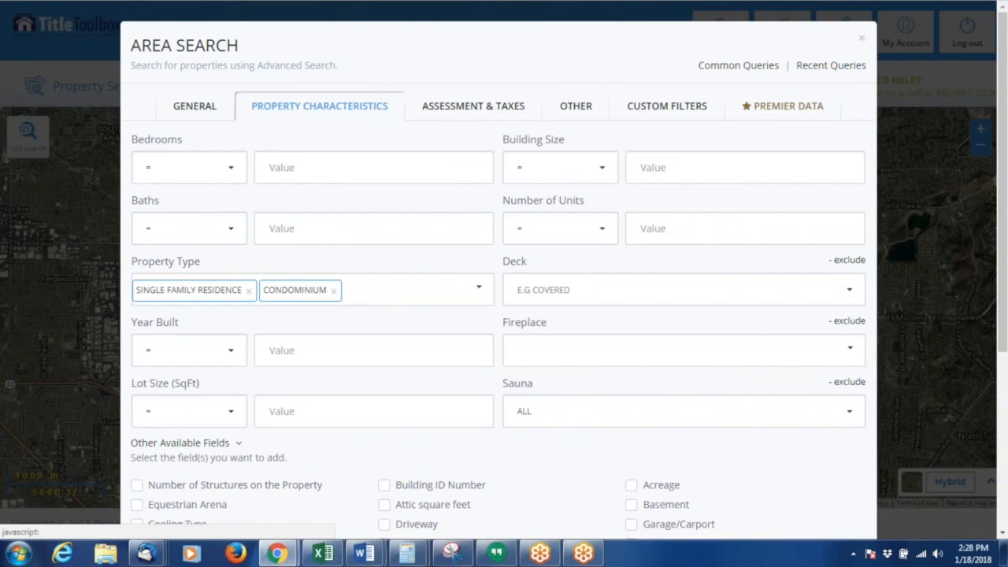
pyautogui.click(500, 106)
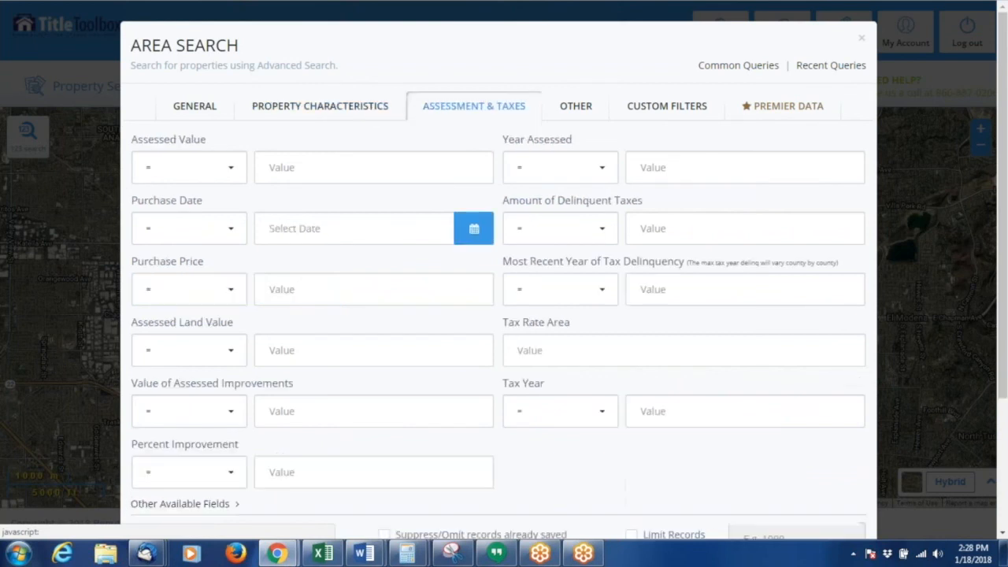
pyautogui.click(319, 107)
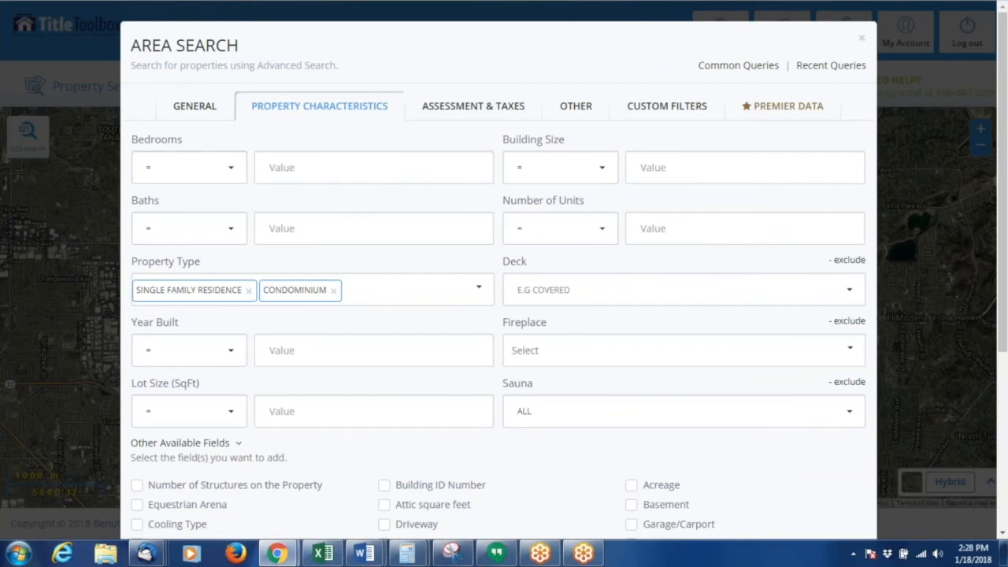
pyautogui.scroll(-2, 504, 315)
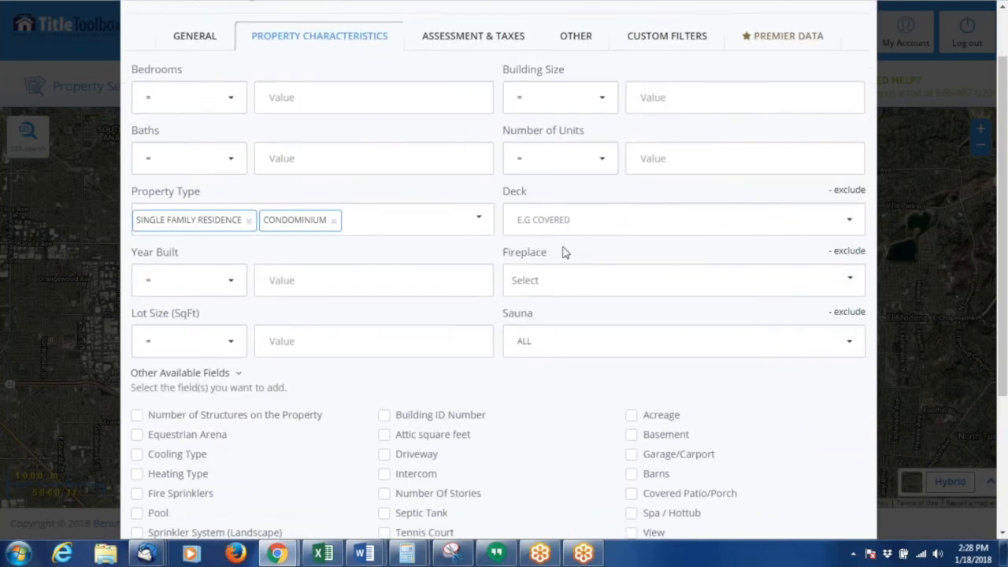
pyautogui.scroll(2, 436, 218)
pyautogui.click(189, 167)
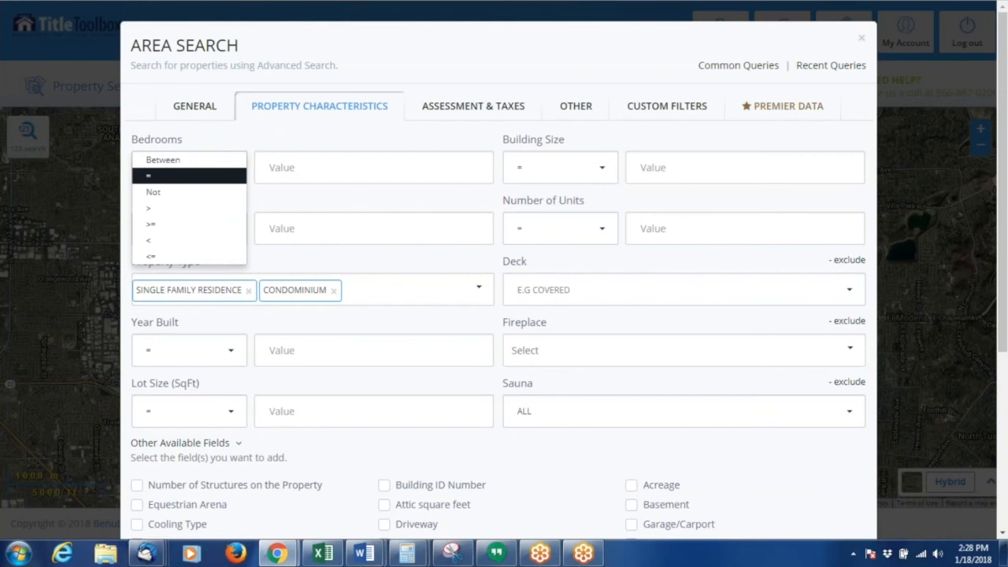
pyautogui.click(211, 160)
pyautogui.click(340, 176)
pyautogui.write('2')
pyautogui.click(405, 175)
pyautogui.write('4')
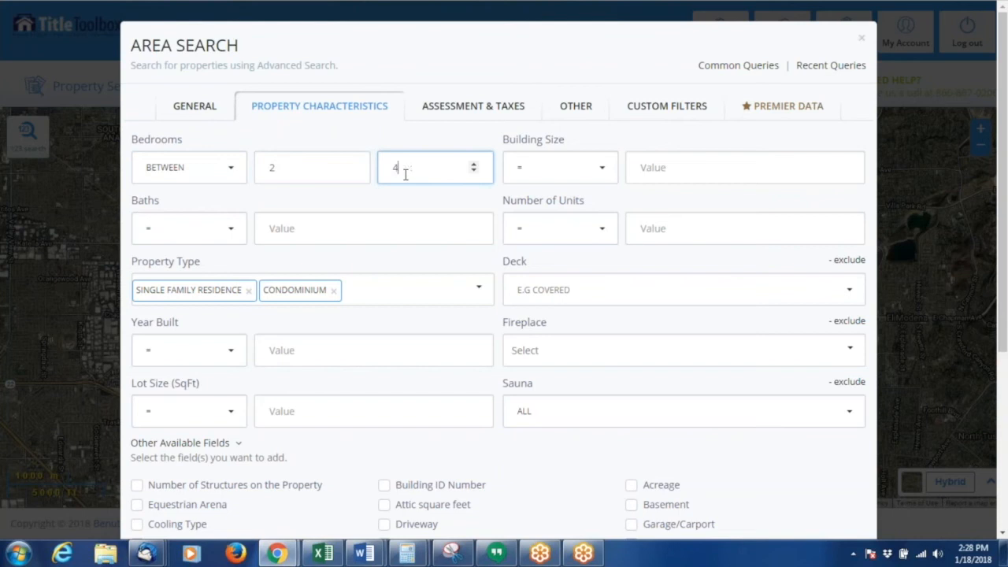
# - Set the baths criterion to between 1 and 2
pyautogui.click(195, 243)
pyautogui.click(189, 222)
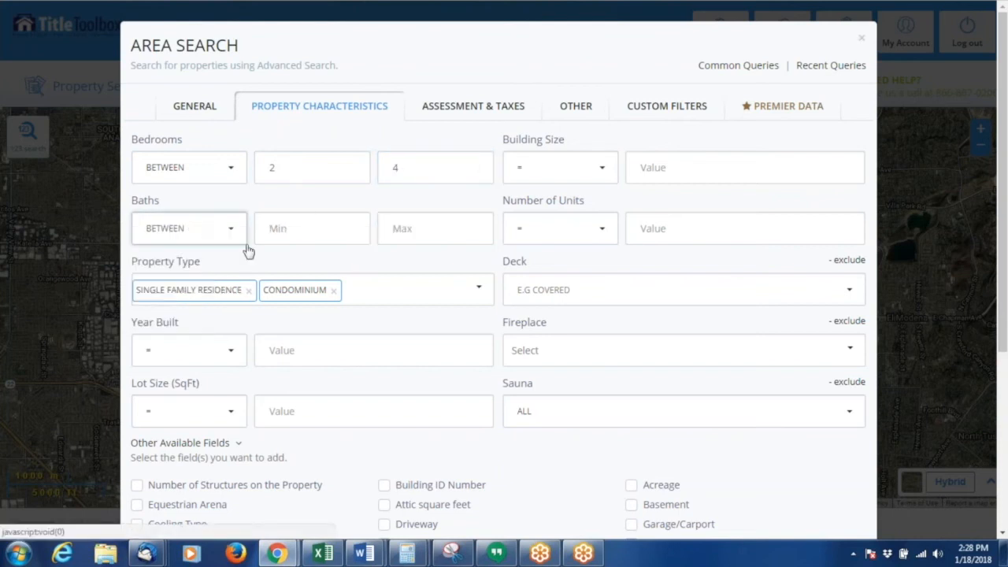
pyautogui.click(300, 232)
pyautogui.write('1')
pyautogui.click(441, 230)
pyautogui.write('2')
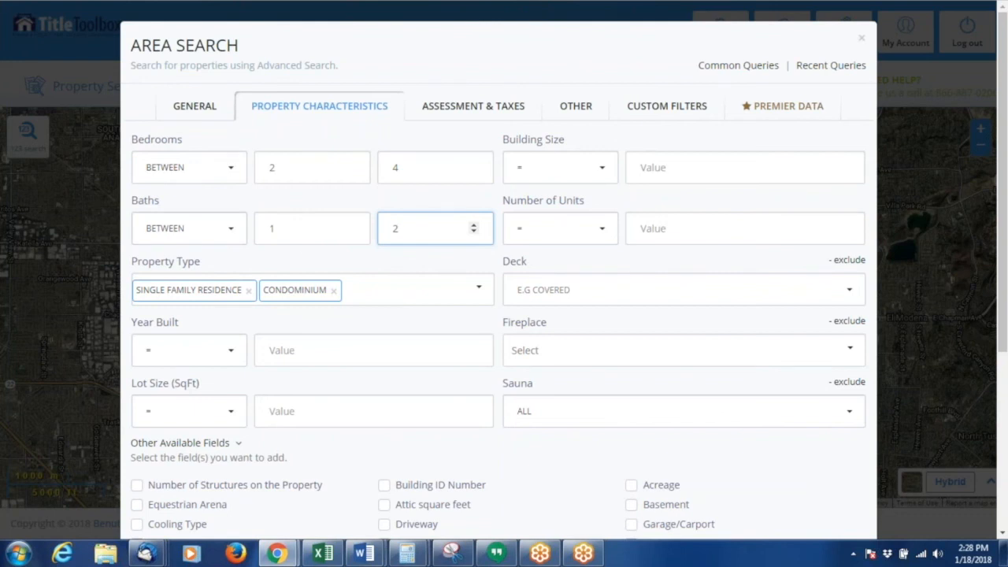
# - Remove Condominium from the property types, leaving Single Family Residence, and close the Area Search dialog
pyautogui.click(334, 290)
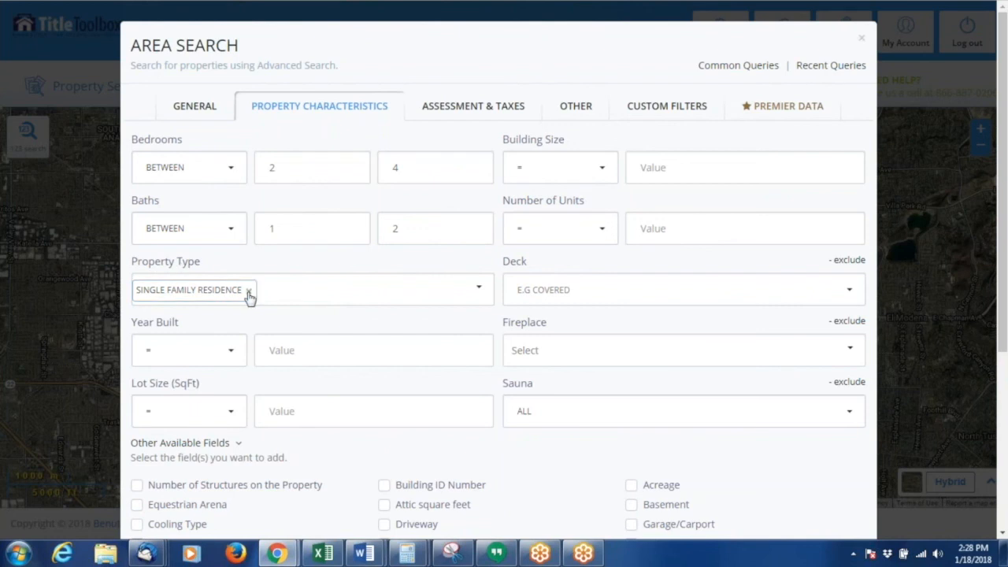
pyautogui.click(481, 292)
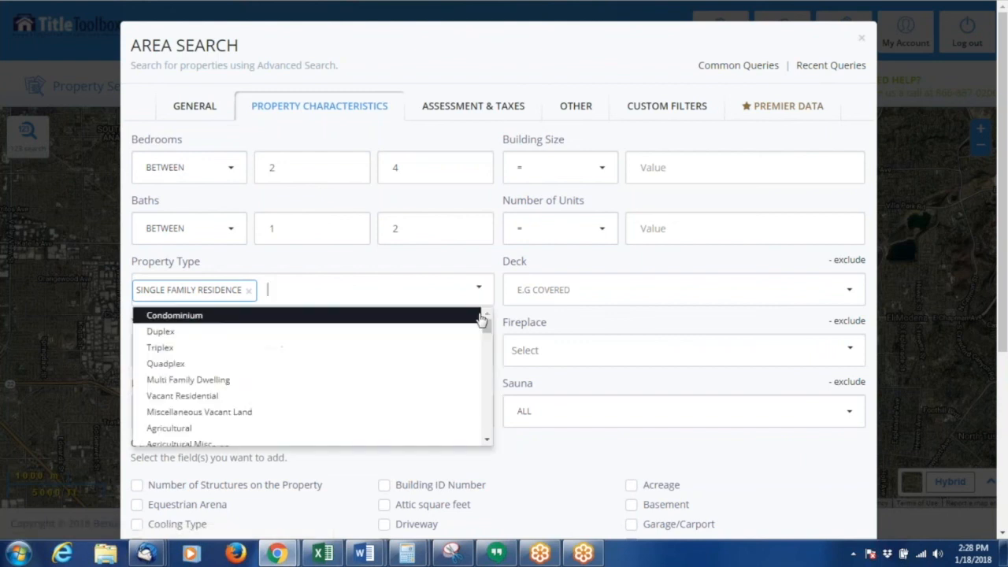
pyautogui.click(548, 322)
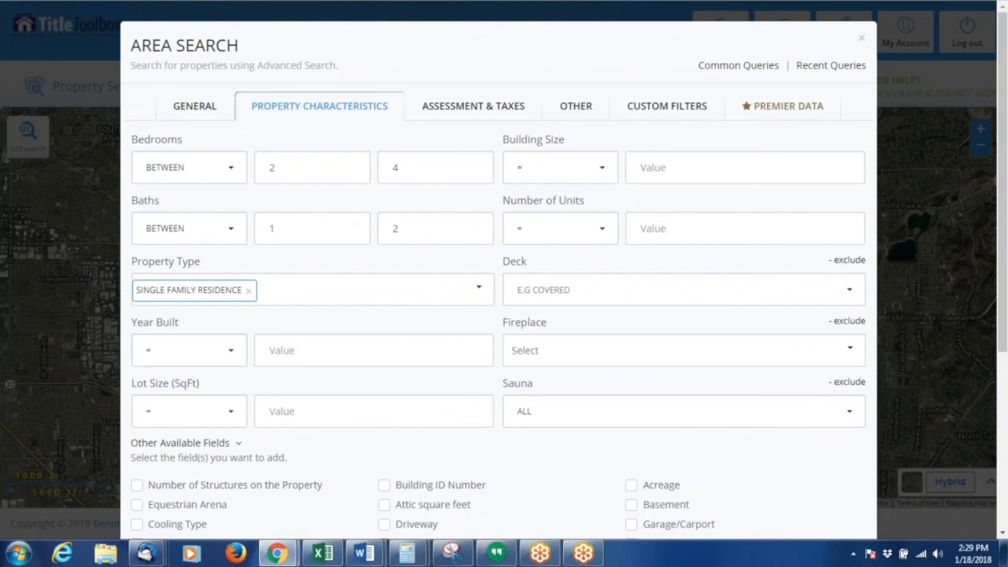
pyautogui.click(863, 41)
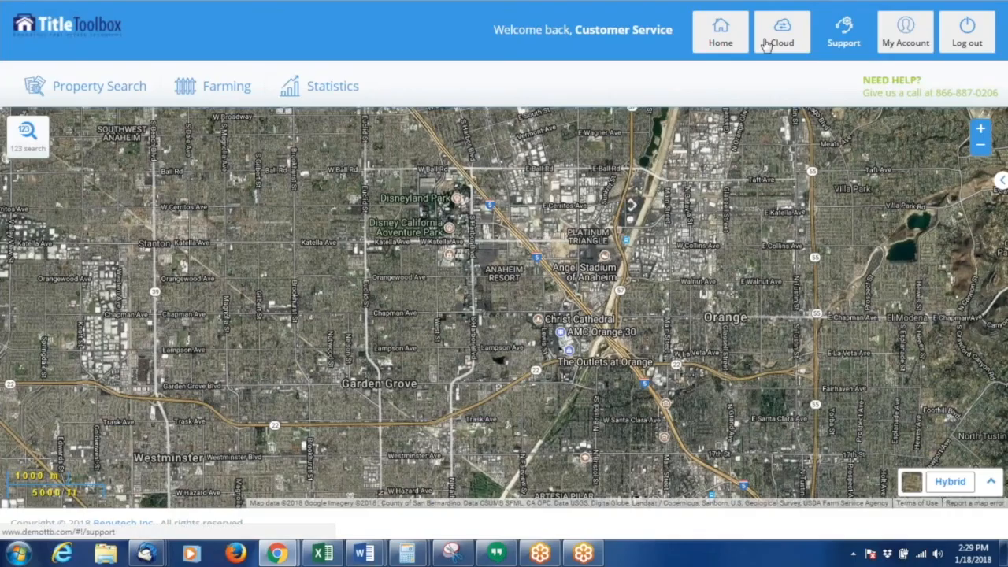